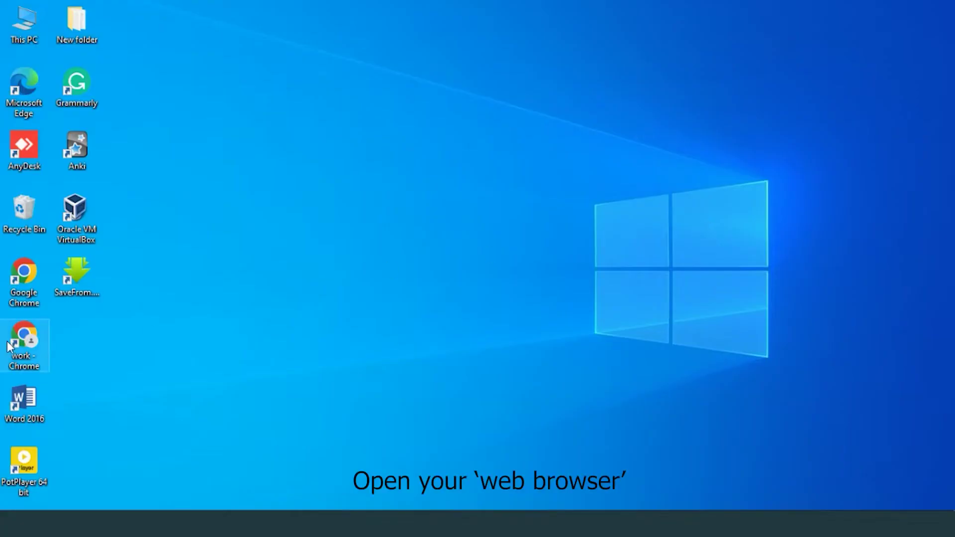
Launch Chrome and load the router's login page at 192.168.1.1.
{"action": "double_click", "coordinate": [24, 344]}
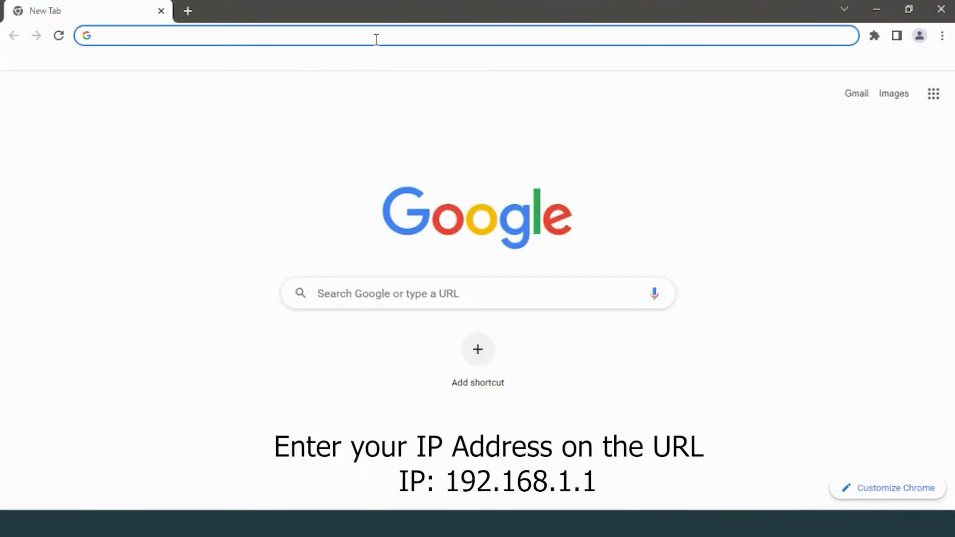
{"action": "type", "text": "192.16"}
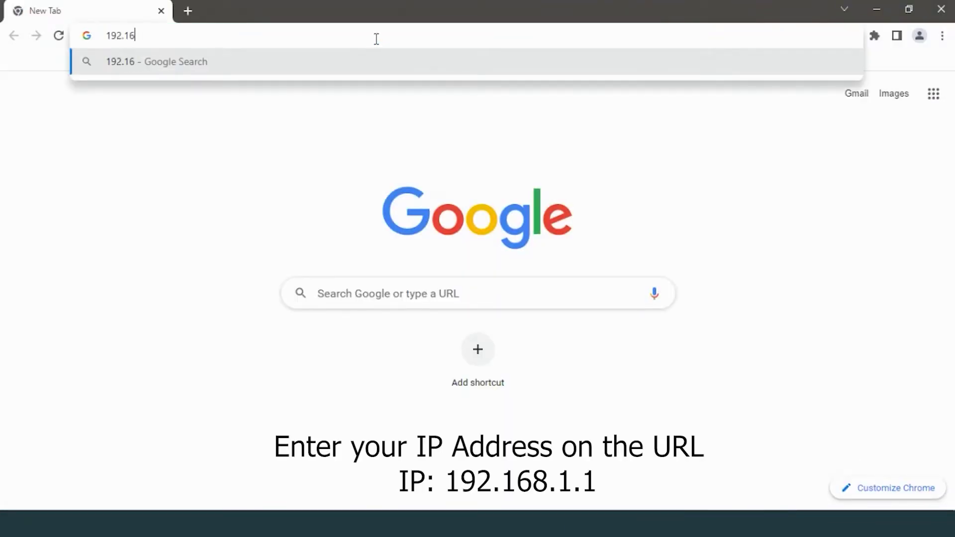
{"action": "type", "text": "8.1"}
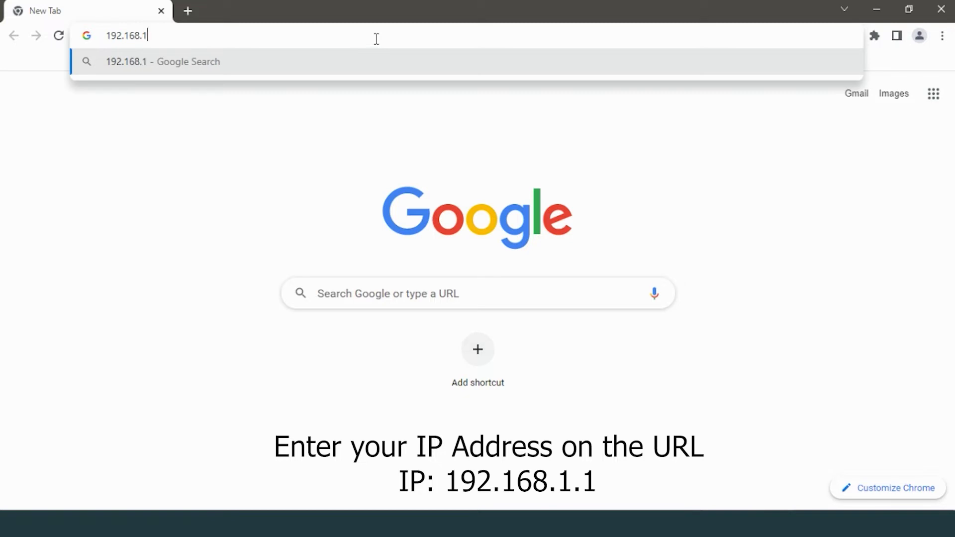
{"action": "type", "text": ".1"}
{"action": "key", "text": "Return"}
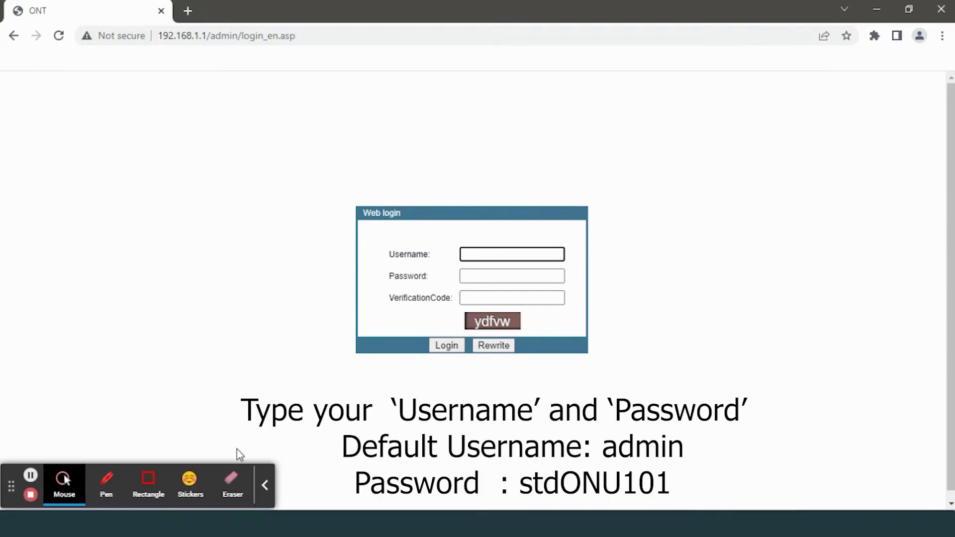
{"action": "type", "text": "admin"}
Log in as admin with the password and verification code, then go to the Network section.
{"action": "left_click", "coordinate": [463, 277]}
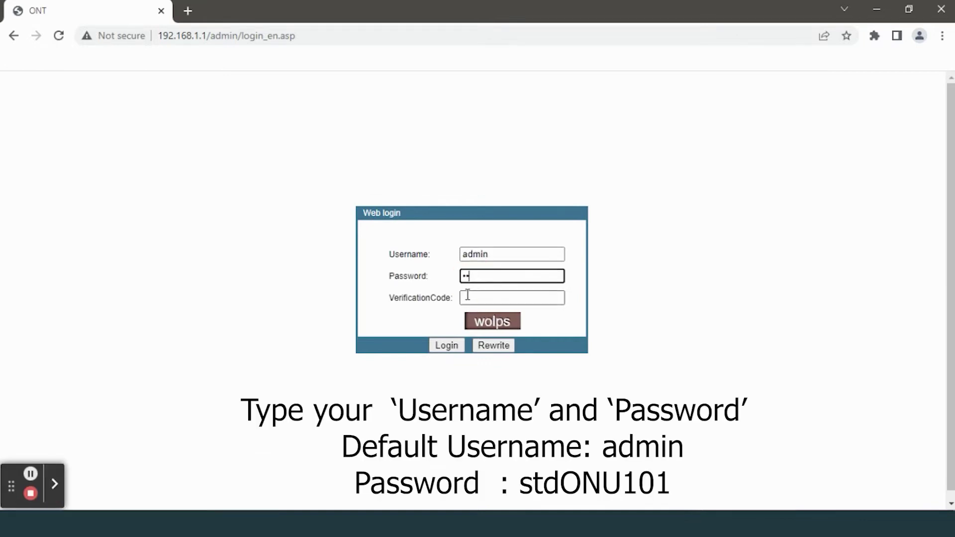
{"action": "left_click", "coordinate": [466, 296]}
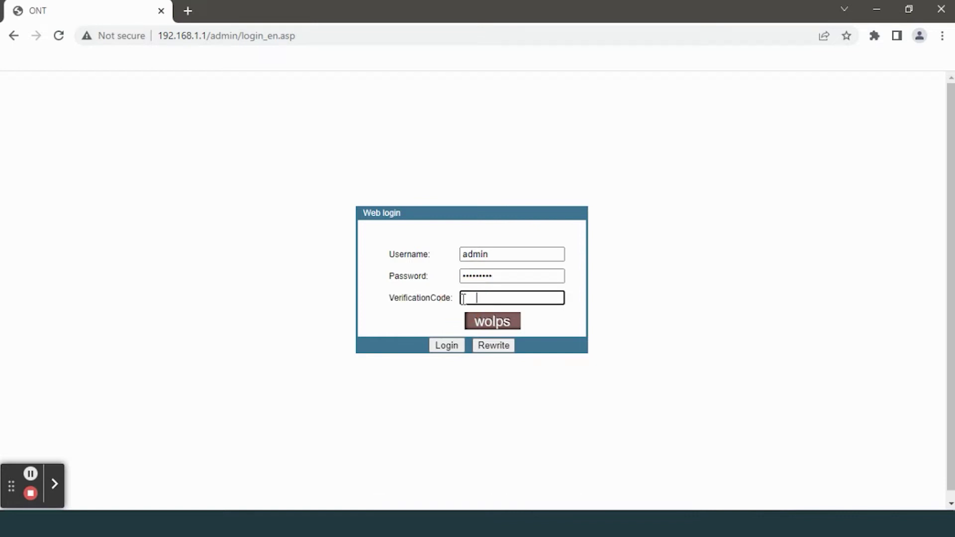
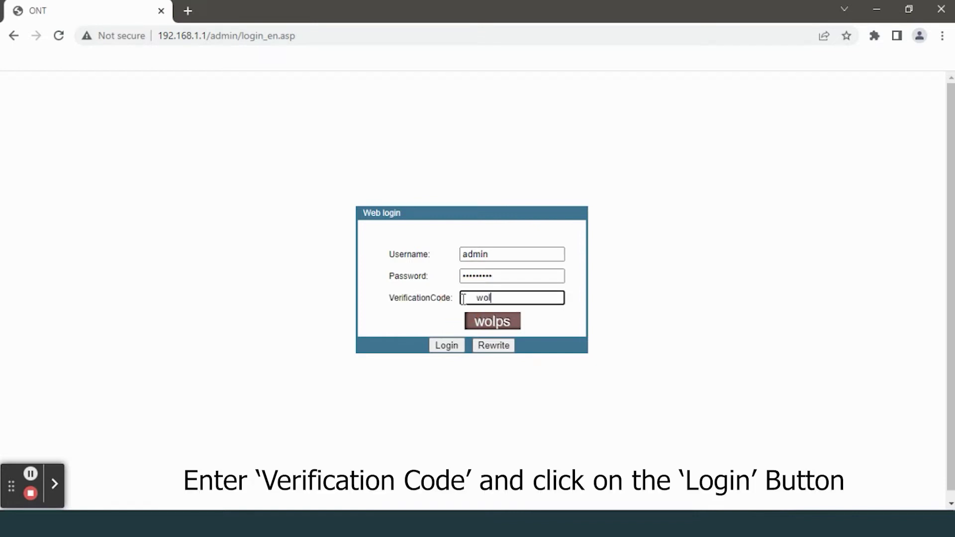
{"action": "left_click", "coordinate": [446, 345]}
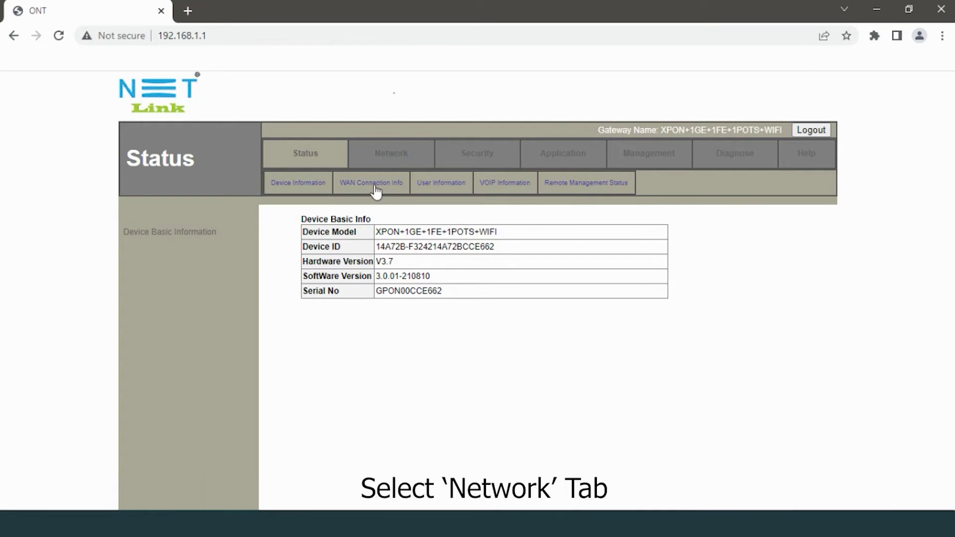
{"action": "left_click", "coordinate": [391, 155]}
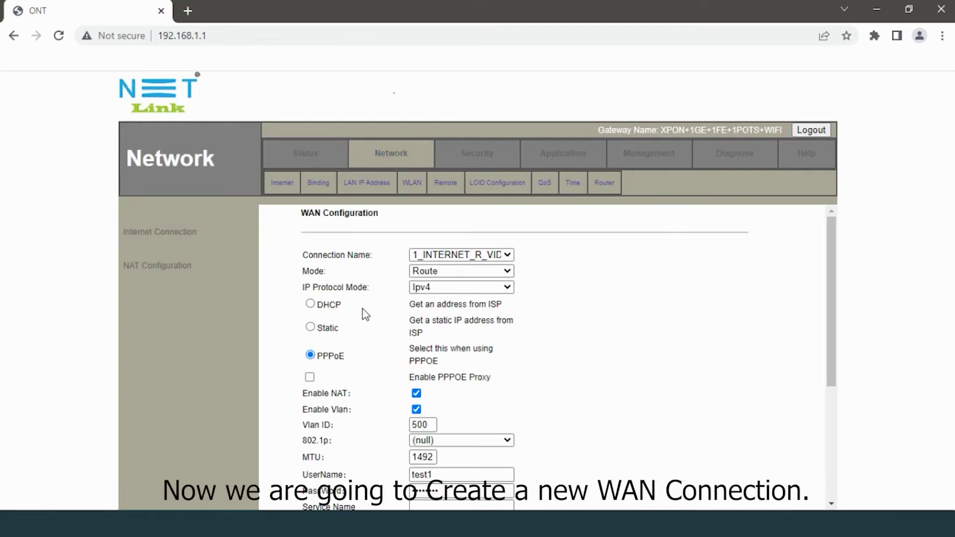
{"action": "scroll", "coordinate": [376, 307], "scroll_direction": "down", "scroll_amount": 1}
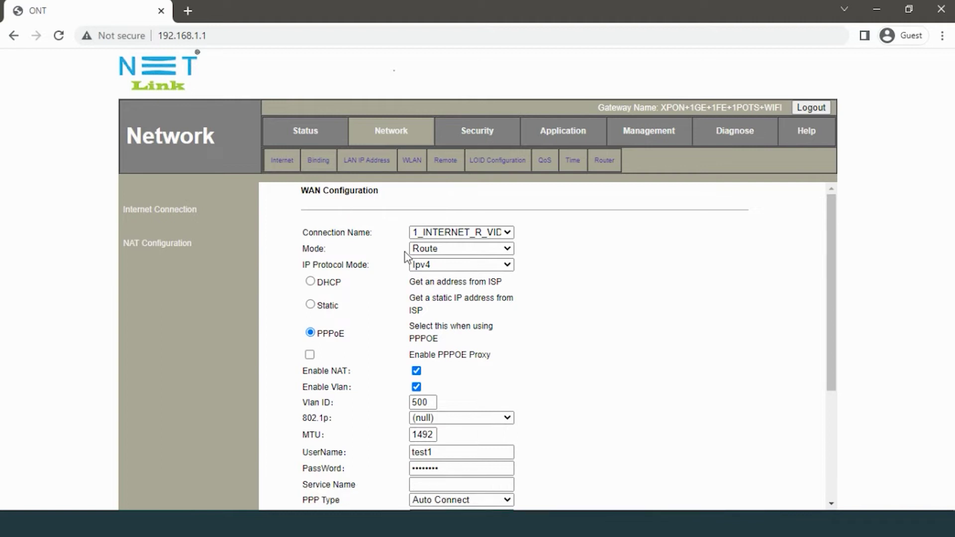
Choose Add New WAN Connection, with Route mode and Ipv4 IP protocol.
{"action": "left_click", "coordinate": [480, 233]}
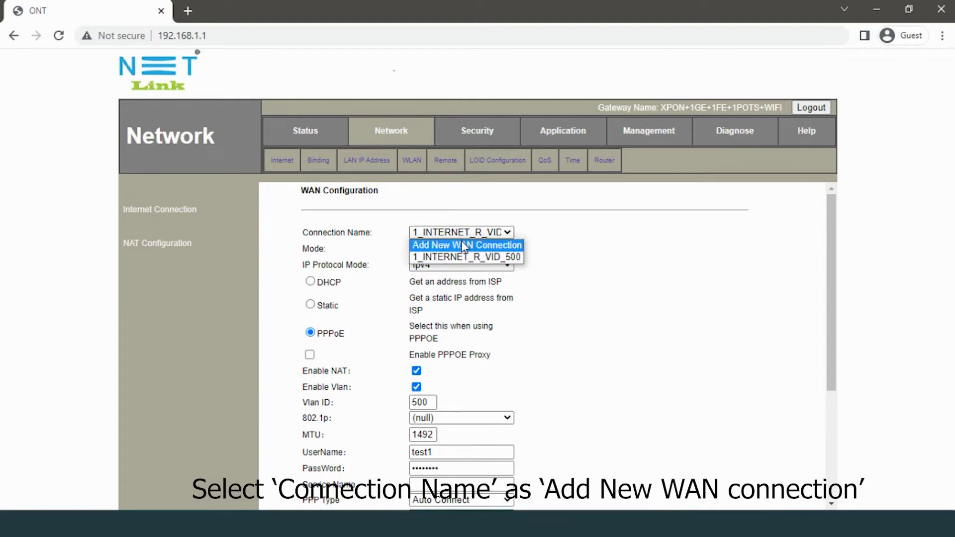
{"action": "left_click", "coordinate": [463, 246]}
{"action": "left_click", "coordinate": [455, 248]}
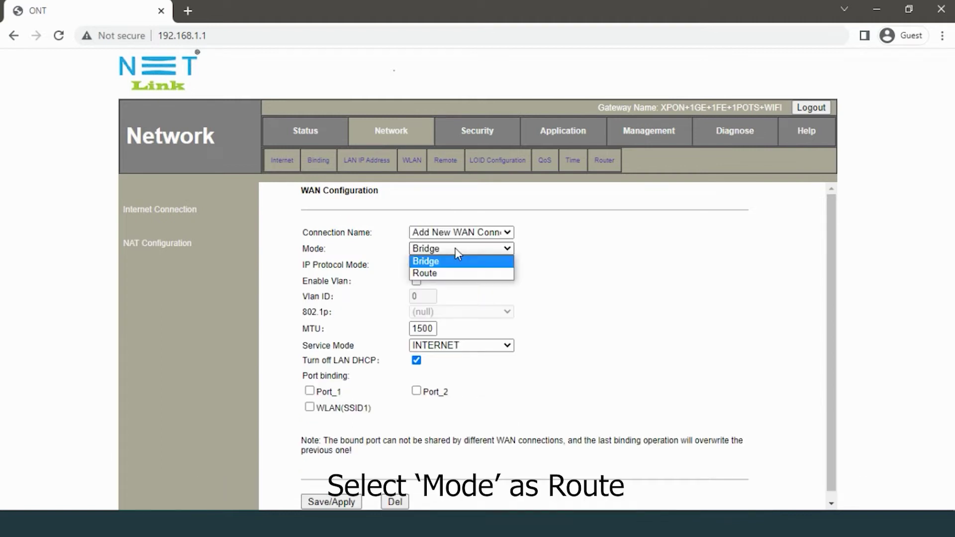
{"action": "left_click", "coordinate": [447, 273]}
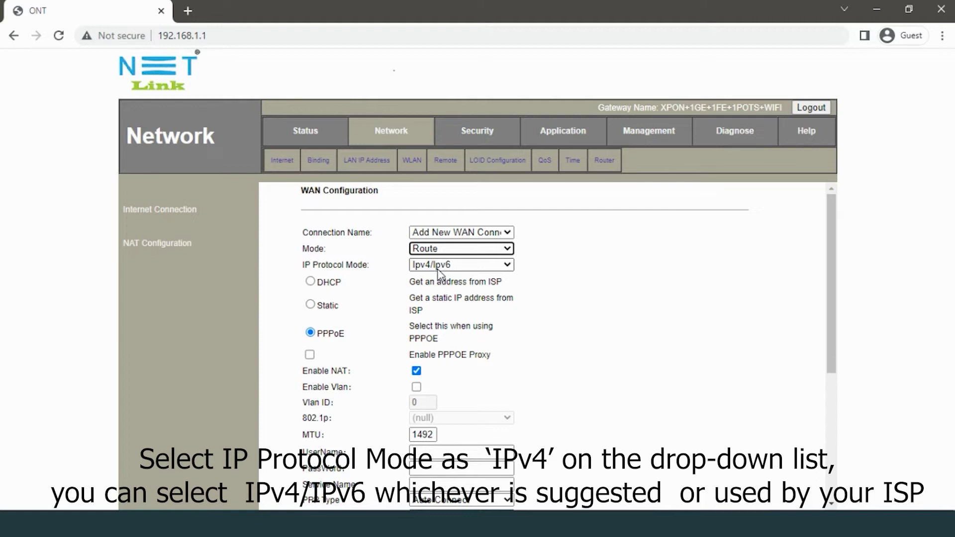
{"action": "left_click", "coordinate": [437, 266]}
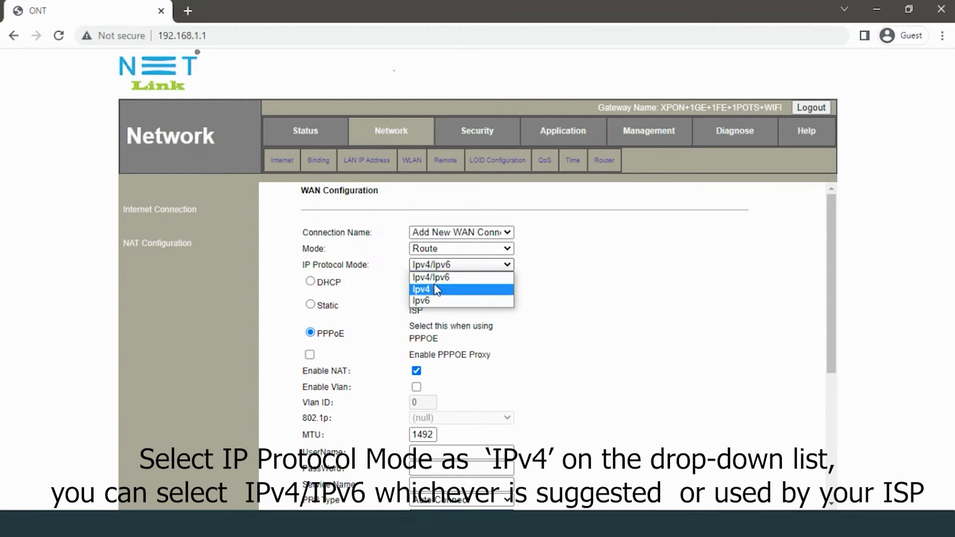
{"action": "left_click", "coordinate": [437, 290]}
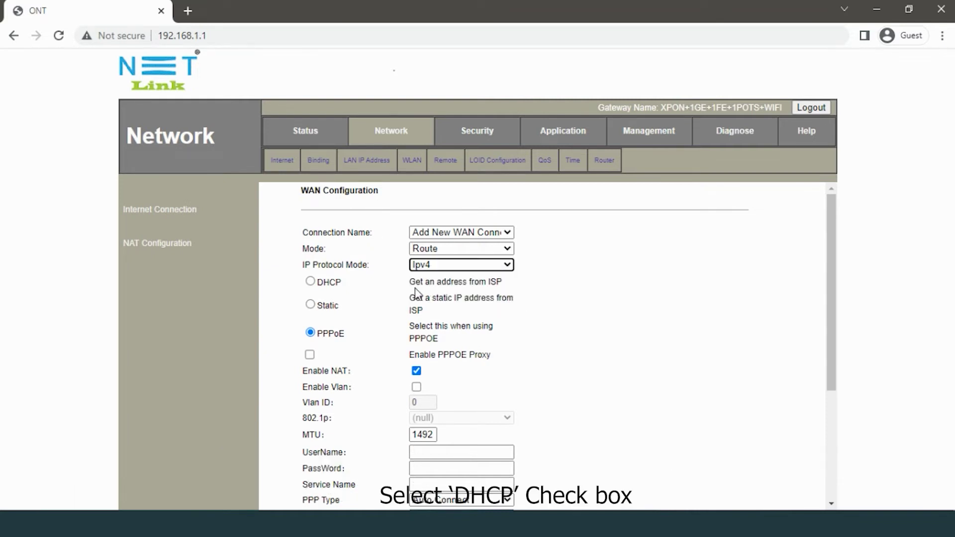
Switch the connection to DHCP, enable VLAN, replace the Vlan ID, and save it.
{"action": "left_click", "coordinate": [310, 282]}
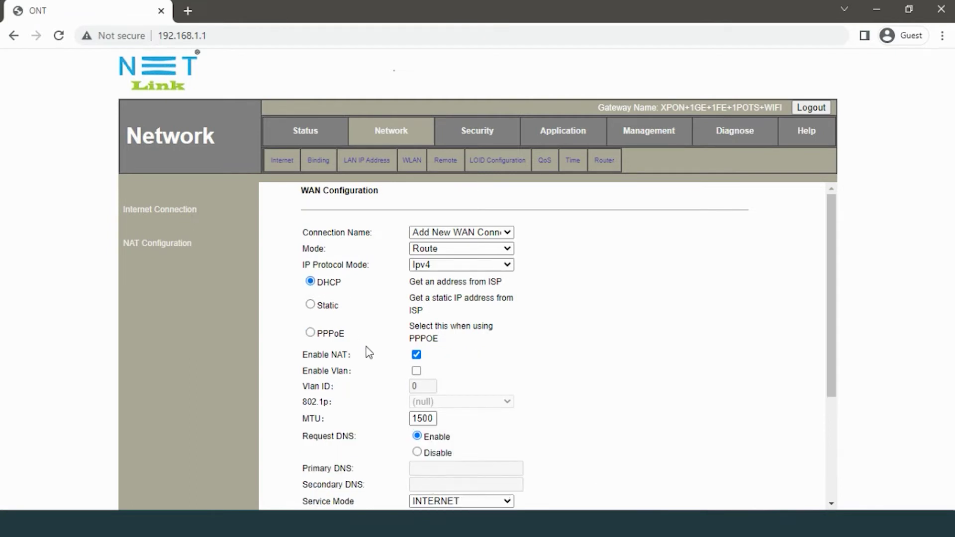
{"action": "scroll", "coordinate": [366, 351], "scroll_direction": "down", "scroll_amount": 1}
{"action": "scroll", "coordinate": [406, 320], "scroll_direction": "down", "scroll_amount": 1}
{"action": "left_click", "coordinate": [417, 301]}
{"action": "double_click", "coordinate": [422, 316]}
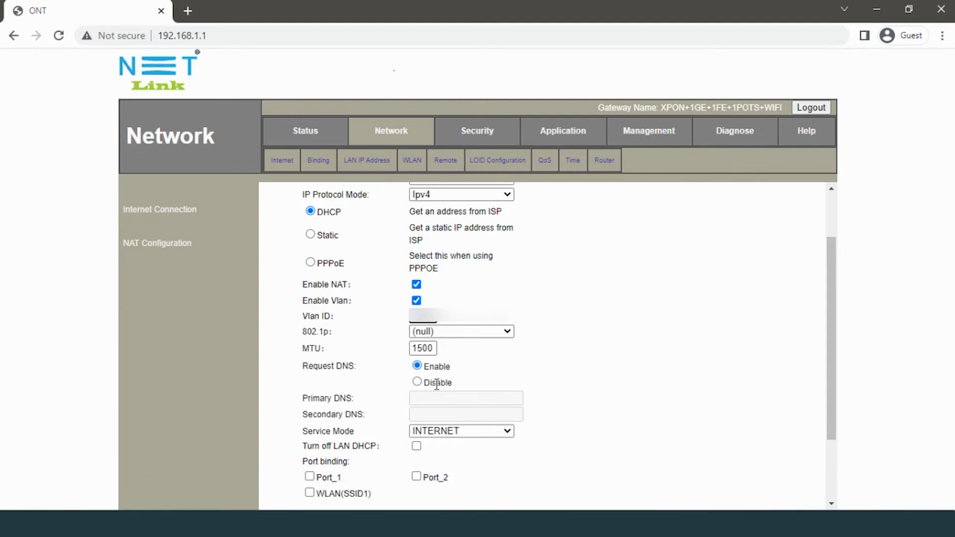
{"action": "scroll", "coordinate": [437, 385], "scroll_direction": "down", "scroll_amount": 1}
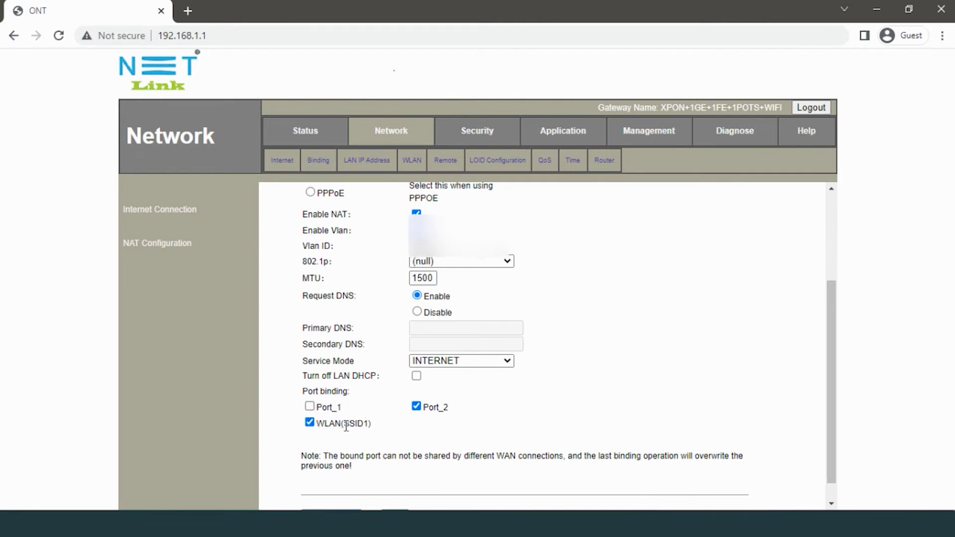
{"action": "scroll", "coordinate": [345, 425], "scroll_direction": "down", "scroll_amount": 1}
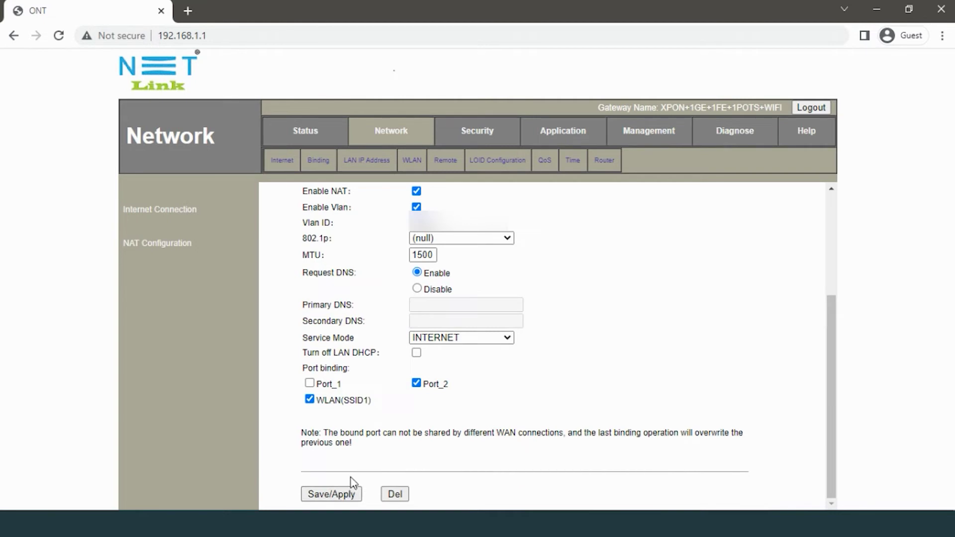
{"action": "left_click", "coordinate": [344, 491]}
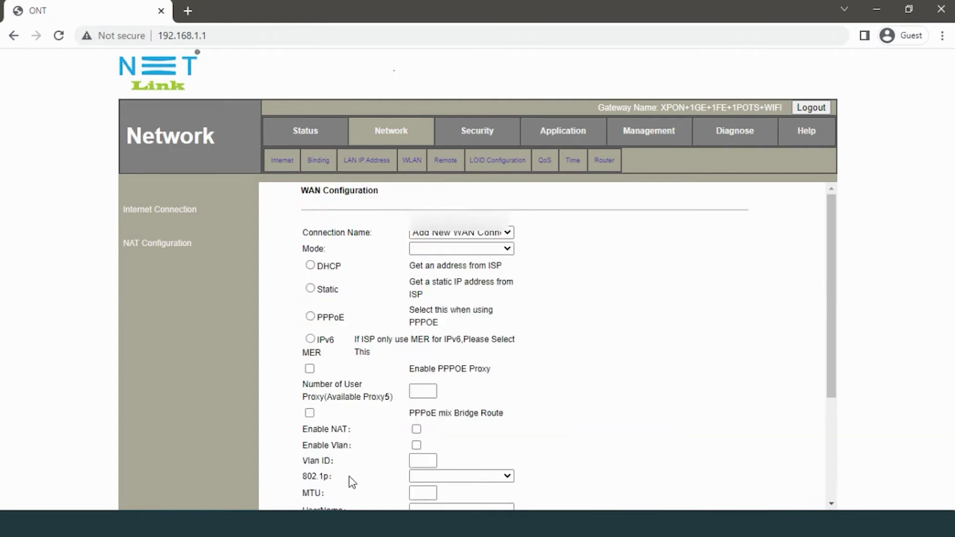
View the WAN Connection Info page under Status.
{"action": "left_click", "coordinate": [313, 136]}
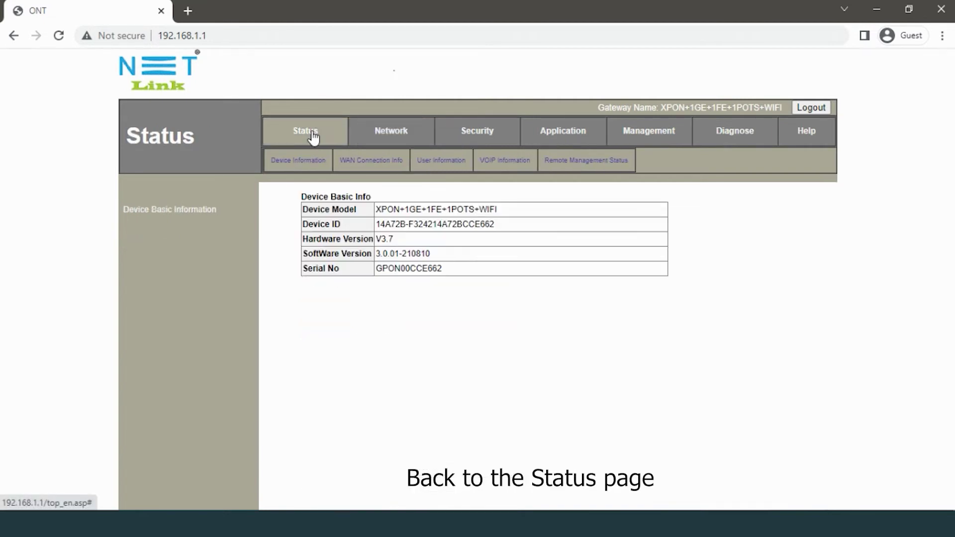
{"action": "left_click", "coordinate": [380, 162]}
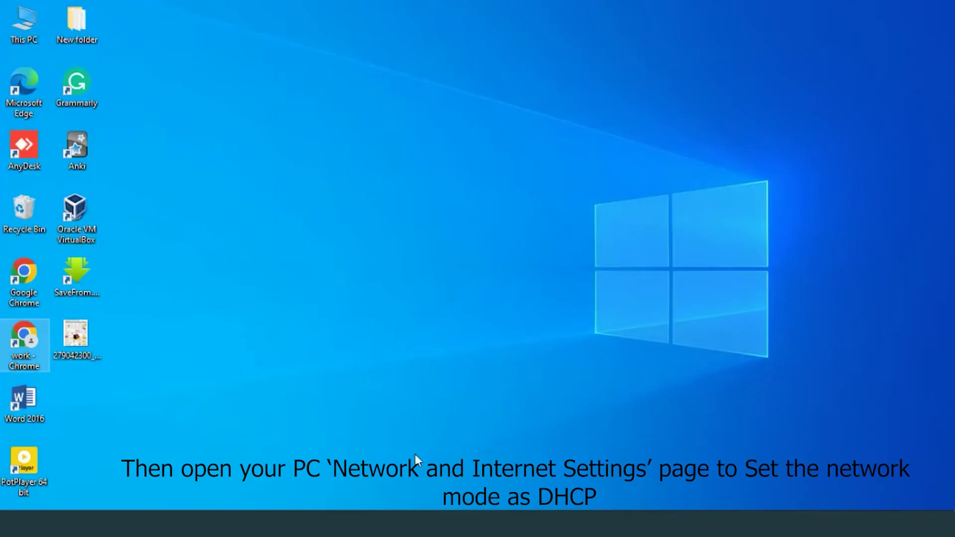
Bring up the Ethernet connection's properties in Network & Internet settings.
{"action": "mouse_move", "coordinate": [829, 531]}
{"action": "left_click", "coordinate": [837, 524]}
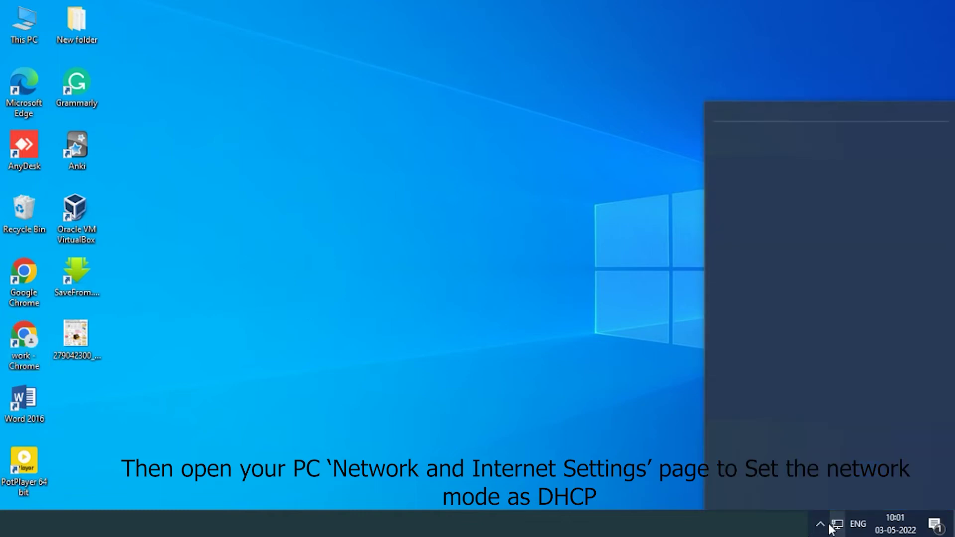
{"action": "left_click", "coordinate": [731, 446]}
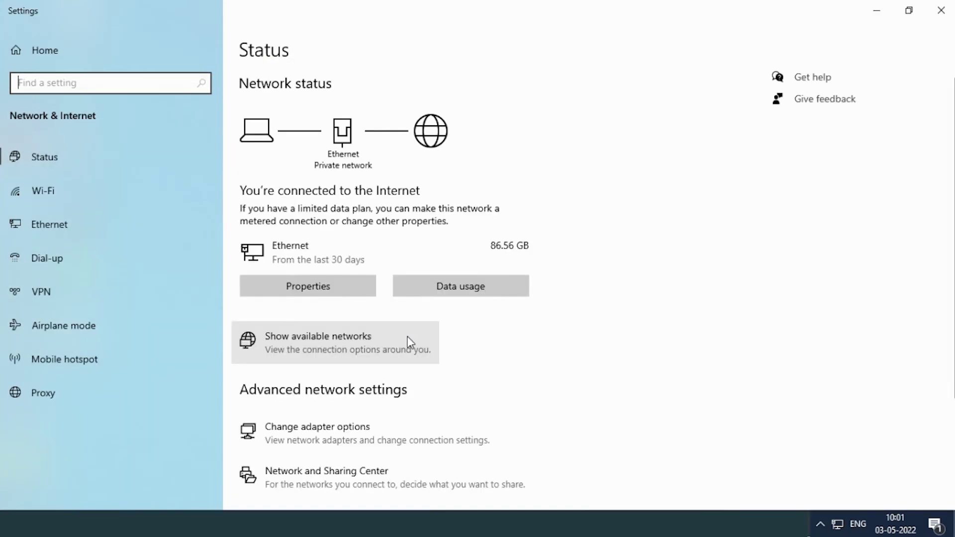
{"action": "left_click", "coordinate": [326, 284]}
{"action": "scroll", "coordinate": [327, 284], "scroll_direction": "down", "scroll_amount": 5}
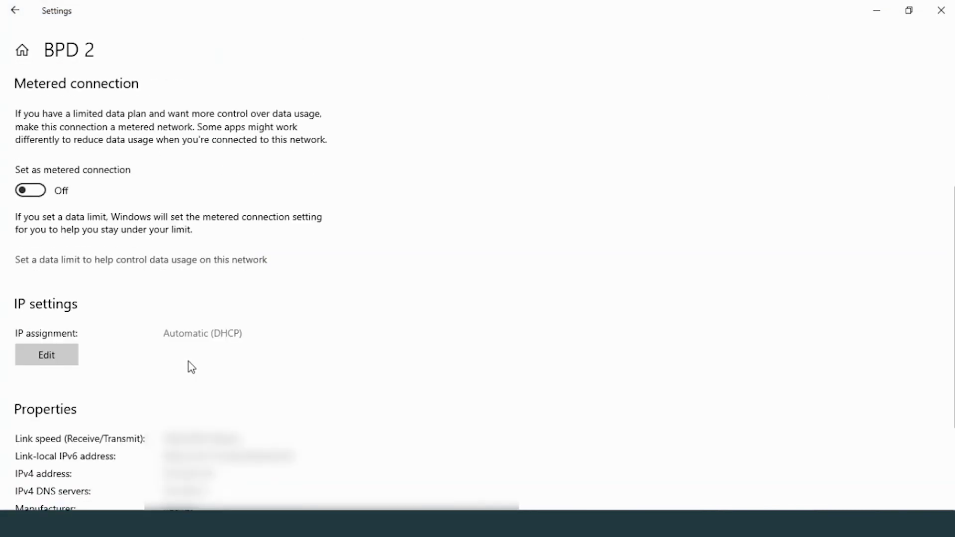
{"action": "scroll", "coordinate": [187, 365], "scroll_direction": "down", "scroll_amount": 3}
Save manual IPv4 with address, prefix length and gateway, then close Settings.
{"action": "left_click", "coordinate": [47, 224]}
{"action": "left_click", "coordinate": [406, 243]}
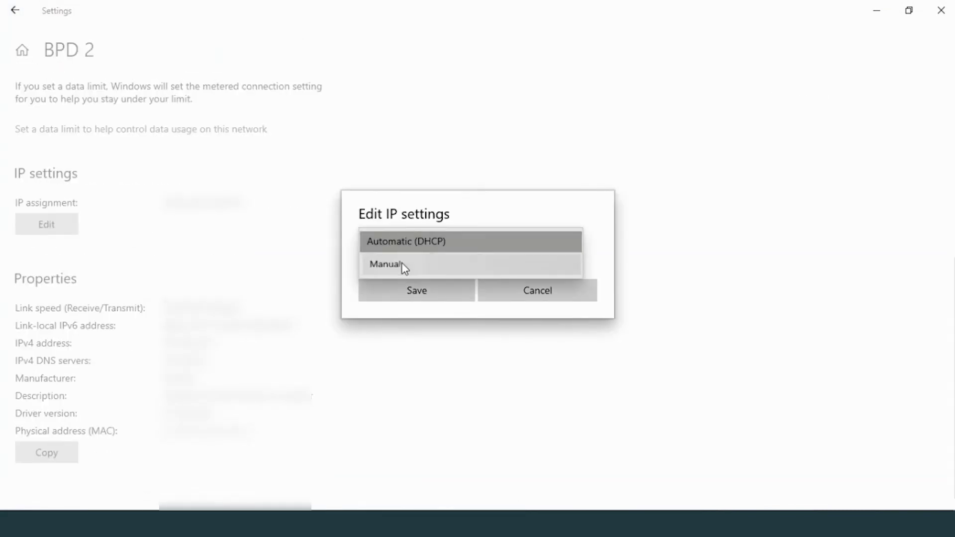
{"action": "left_click", "coordinate": [401, 267]}
{"action": "left_click", "coordinate": [373, 243]}
{"action": "left_click", "coordinate": [448, 163]}
{"action": "type", "text": "192.168"}
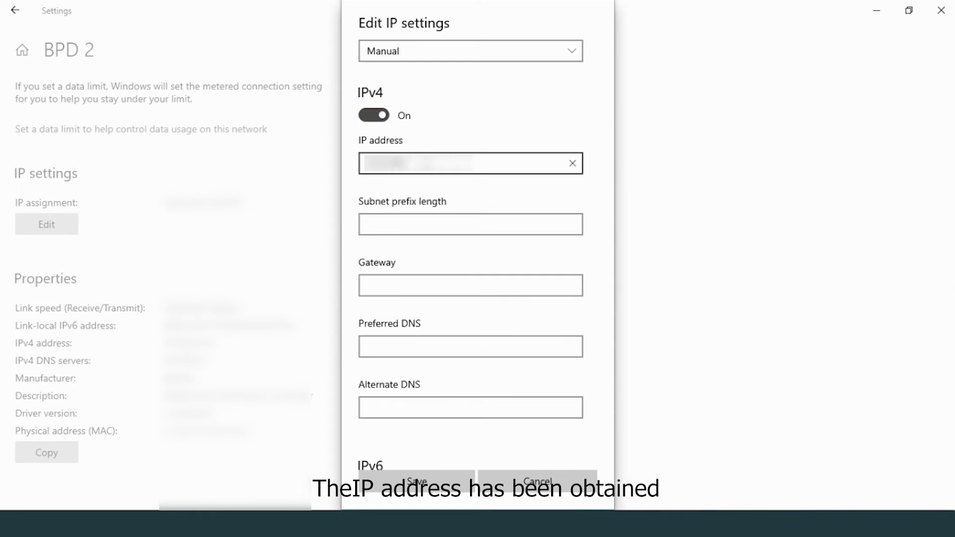
{"action": "key", "text": "Tab"}
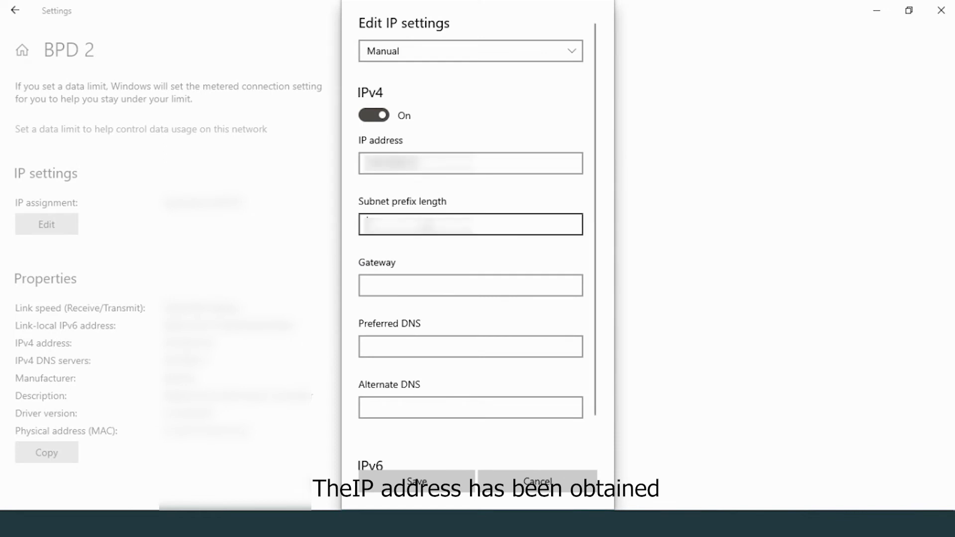
{"action": "type", "text": "24"}
{"action": "key", "text": "Tab"}
{"action": "type", "text": "192.168.1.1"}
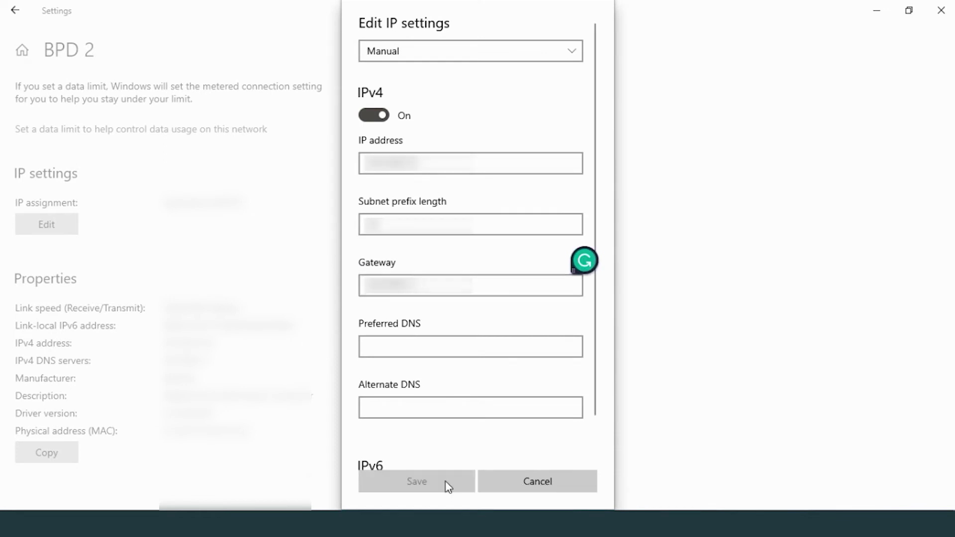
{"action": "left_click", "coordinate": [446, 482]}
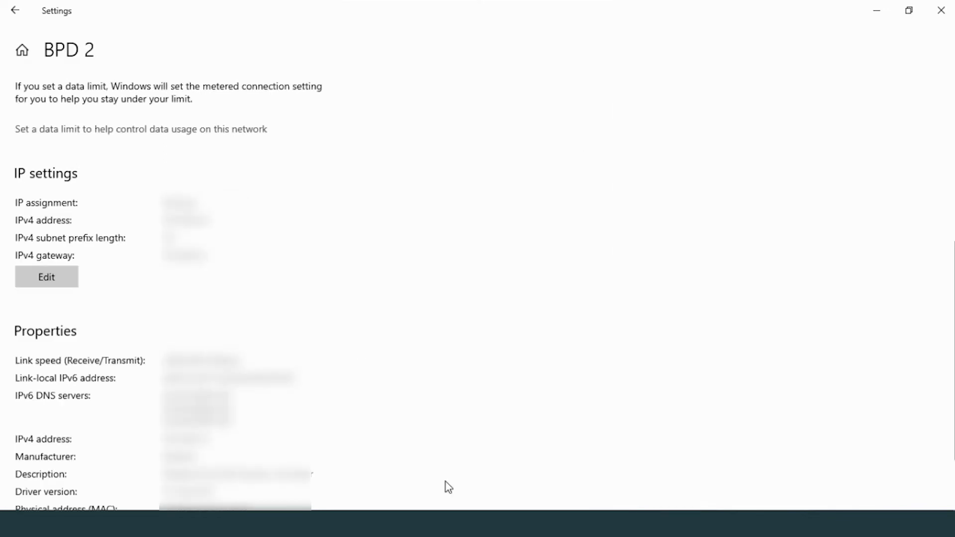
{"action": "left_click", "coordinate": [942, 11]}
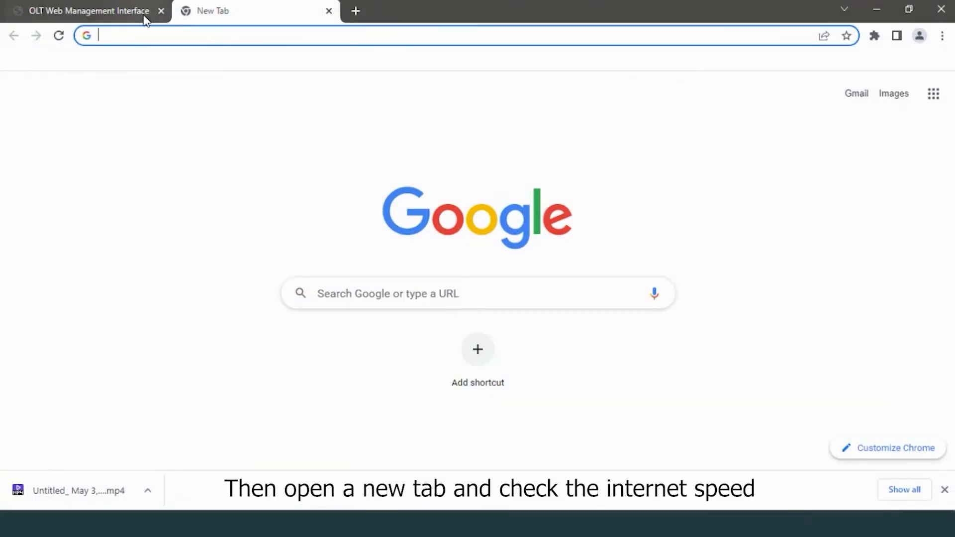
Search for speedtest in the new tab, open speedtest.net and start the test.
{"action": "left_click", "coordinate": [257, 36]}
{"action": "type", "text": "s"}
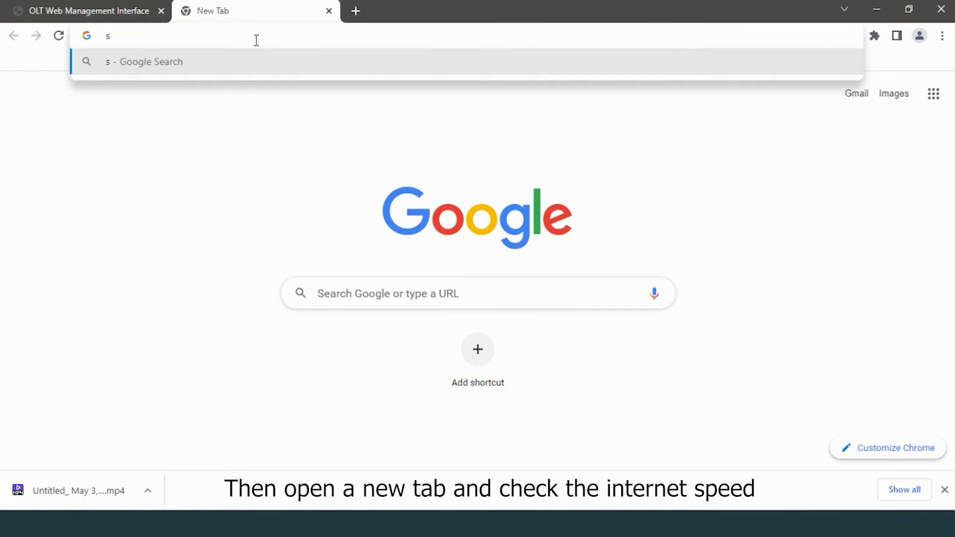
{"action": "type", "text": "peedtest"}
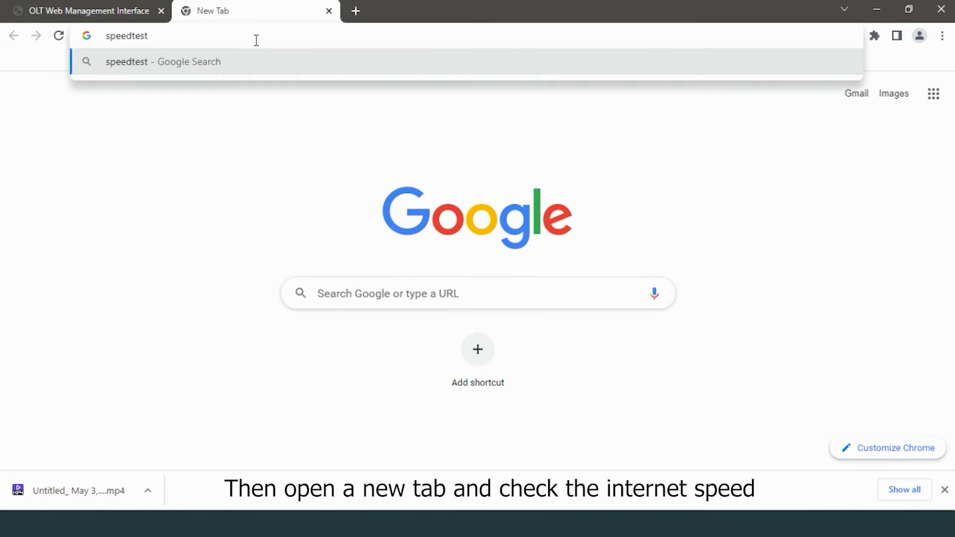
{"action": "key", "text": "Return"}
{"action": "left_click", "coordinate": [265, 482]}
{"action": "left_click", "coordinate": [457, 308]}
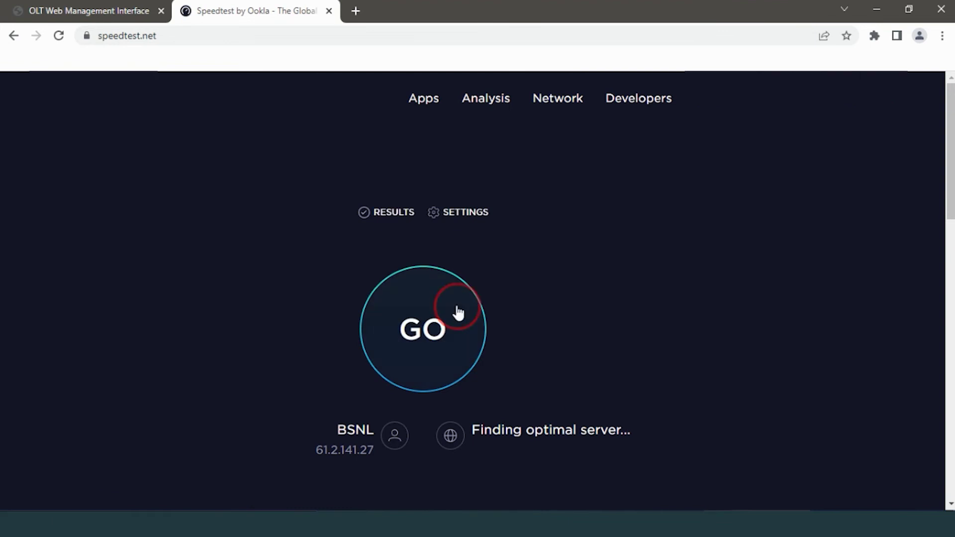